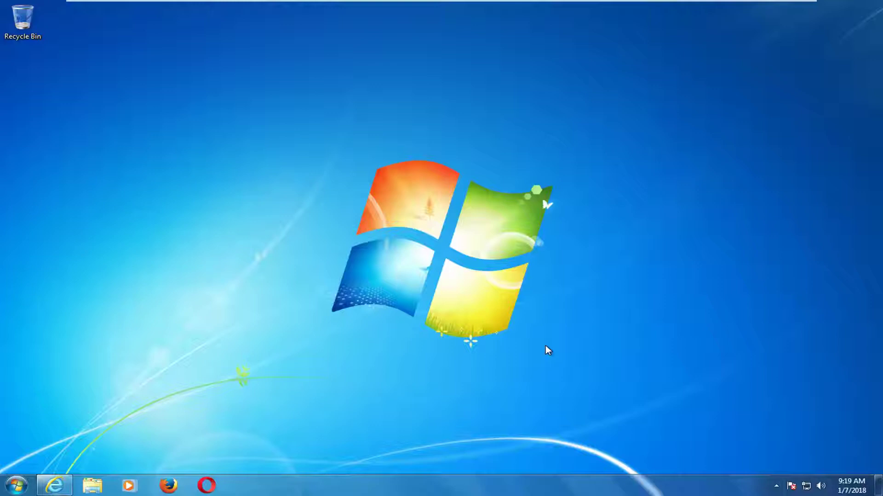
Bring the geekuninstaller.com page in Internet Explorer back up and review its features
click(54, 485)
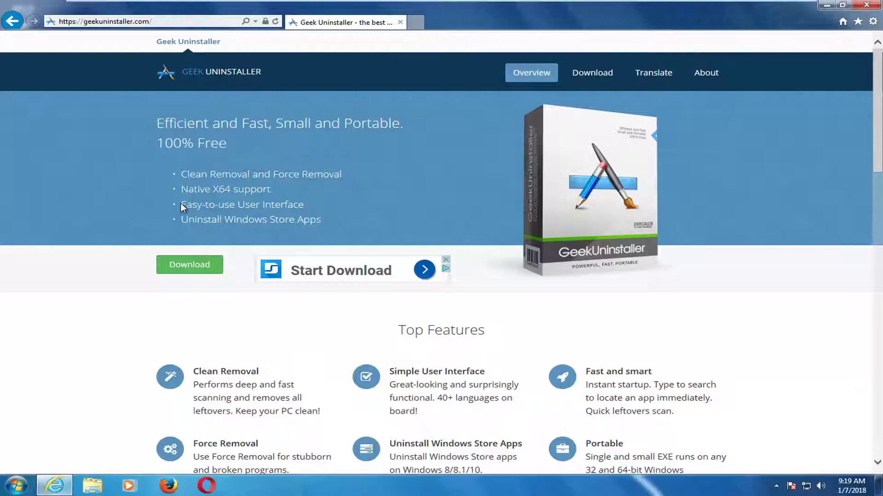
scroll(180, 207, down, 1)
scroll(181, 207, down, 2)
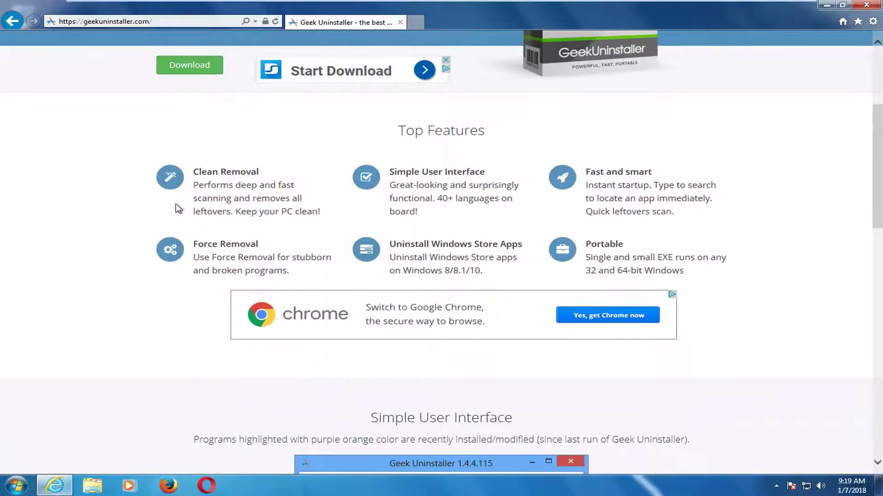
scroll(177, 208, down, 4)
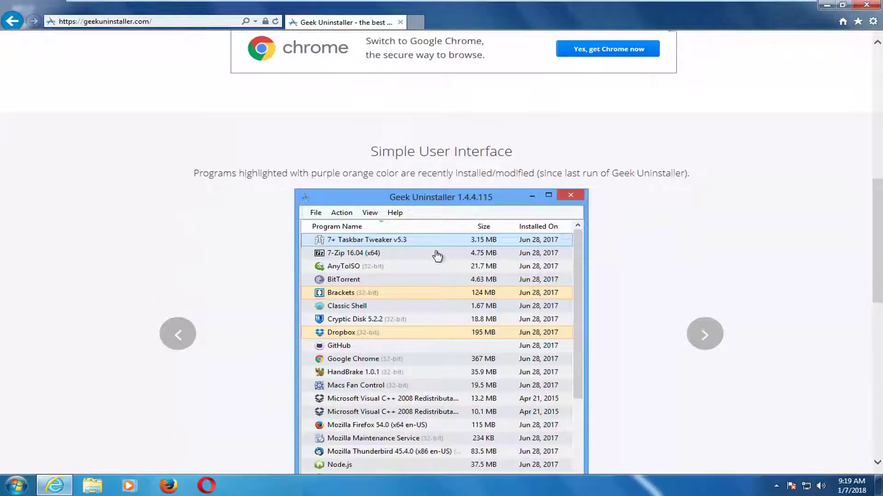
scroll(292, 303, up, 1)
scroll(292, 304, up, 5)
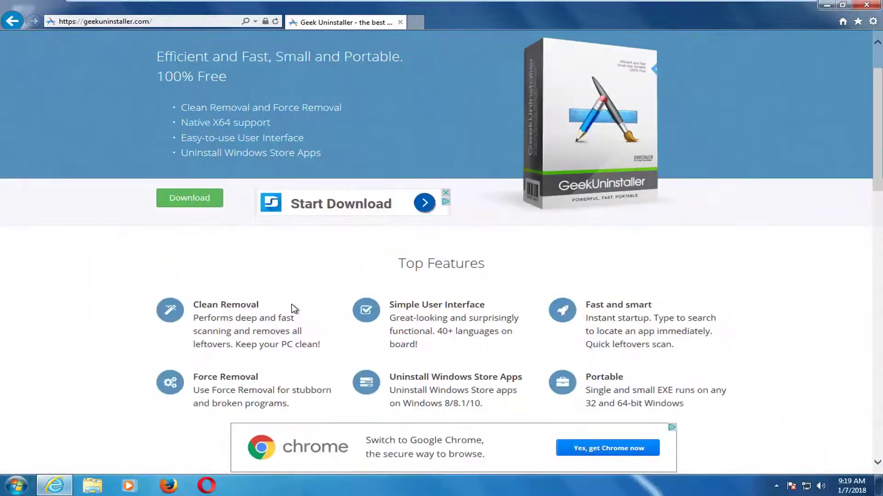
scroll(291, 306, up, 1)
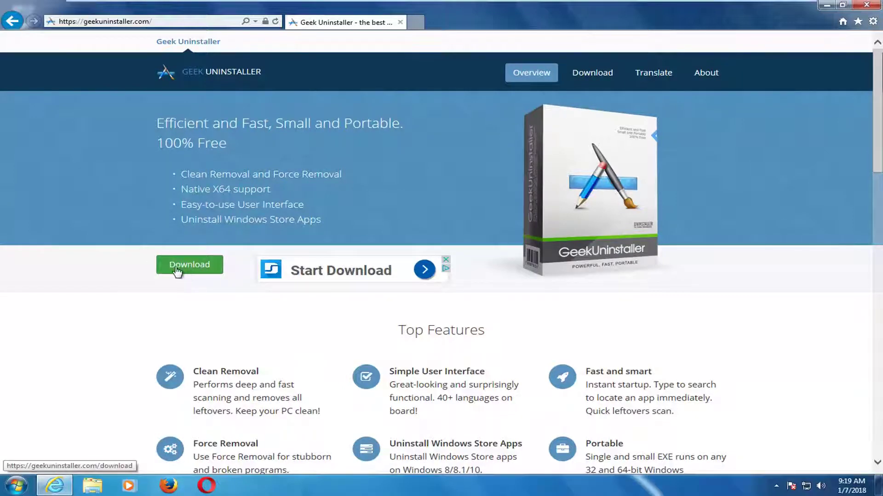
Download the free Geek Uninstaller ZIP (2.7 MB) and open it directly
click(187, 272)
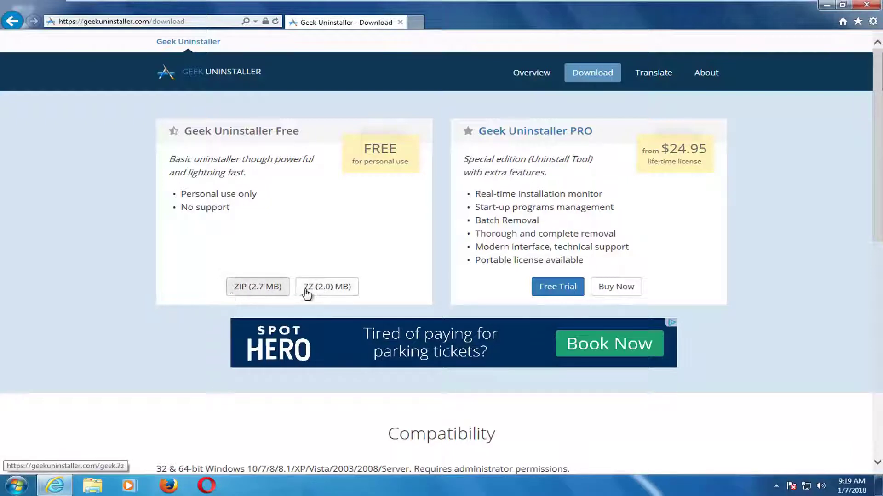
click(250, 293)
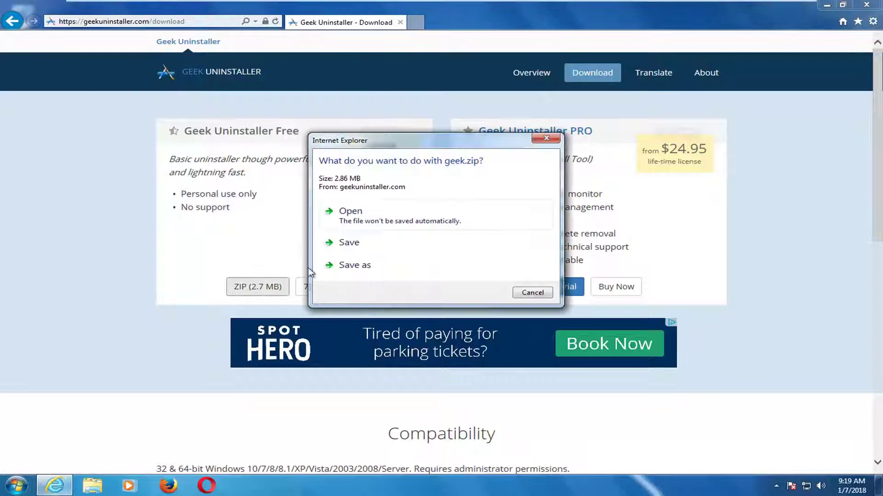
click(369, 220)
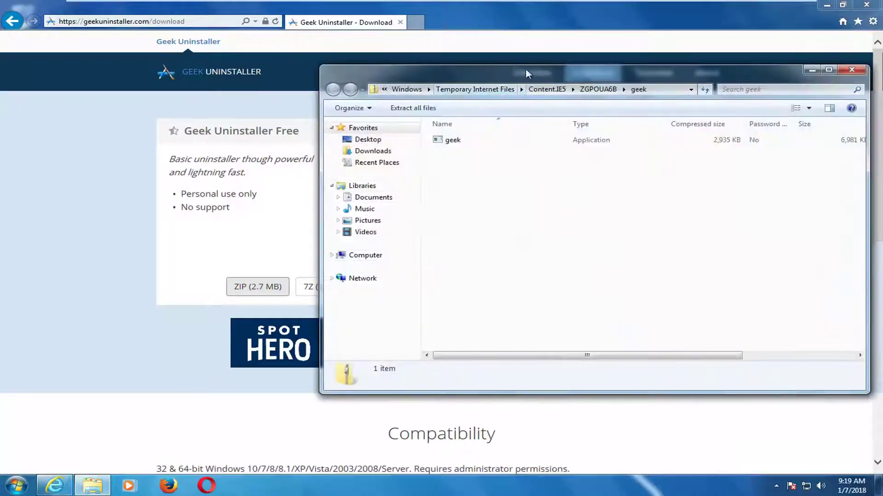
Launch geek from the ZIP, approve User Account Control, and close the archive window
drag(526, 69, 416, 71)
click(875, 5)
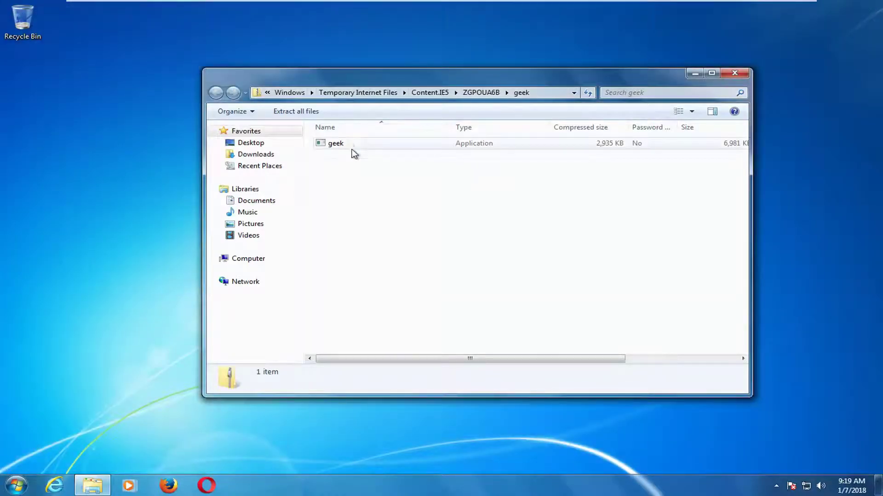
right_click(351, 153)
click(336, 144)
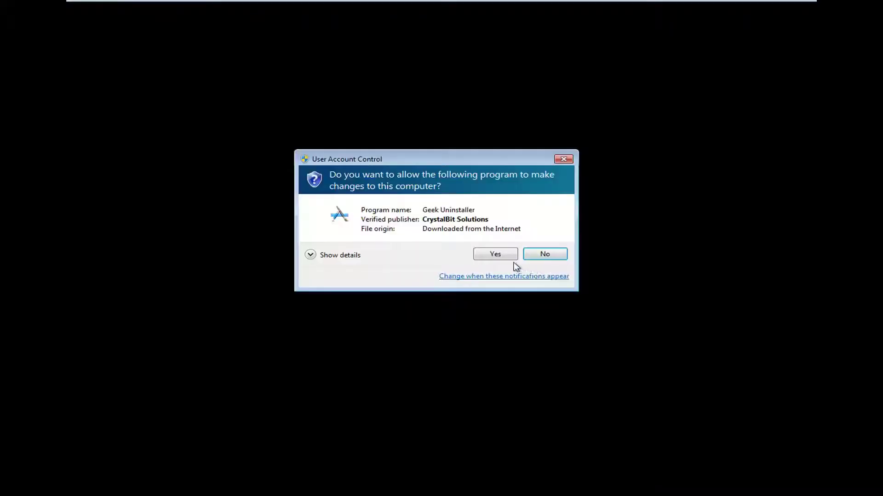
click(494, 255)
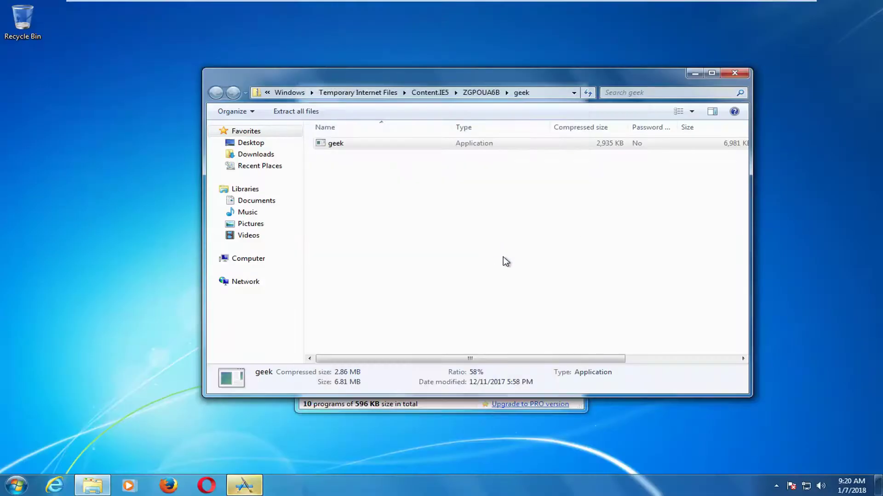
click(739, 73)
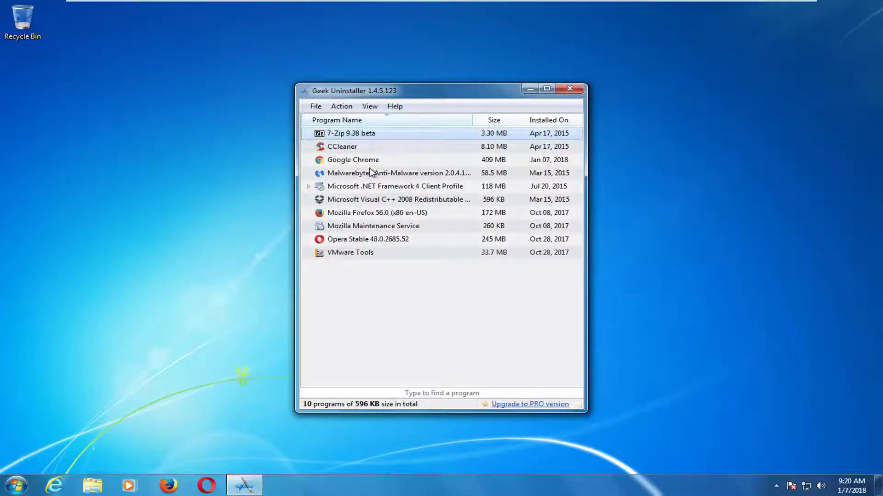
Select Mozilla Firefox 56.0 in the program list and choose Force Removal
click(357, 172)
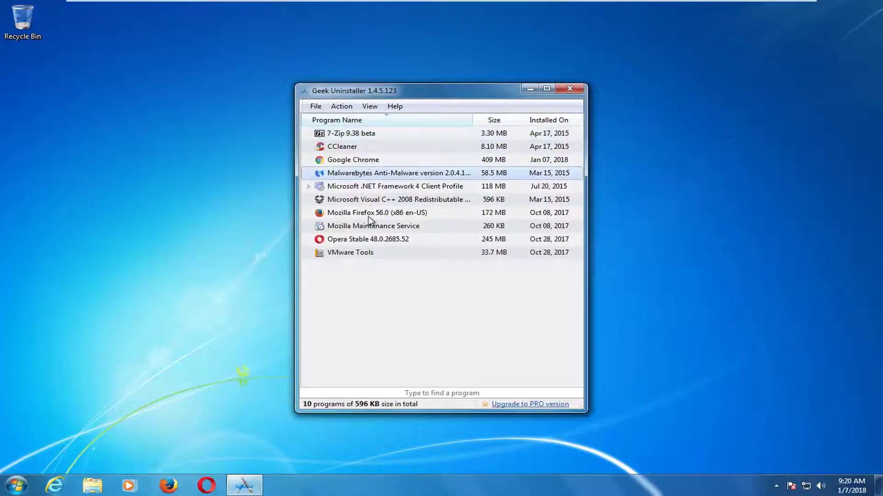
click(361, 203)
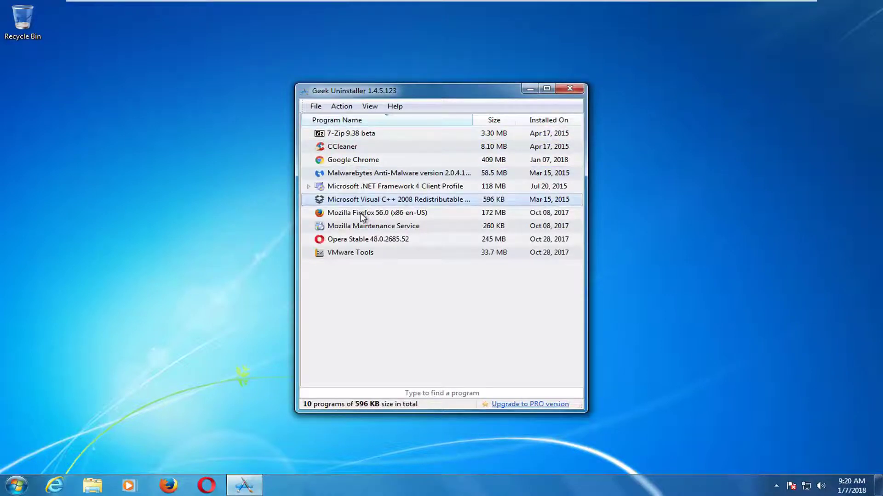
click(360, 213)
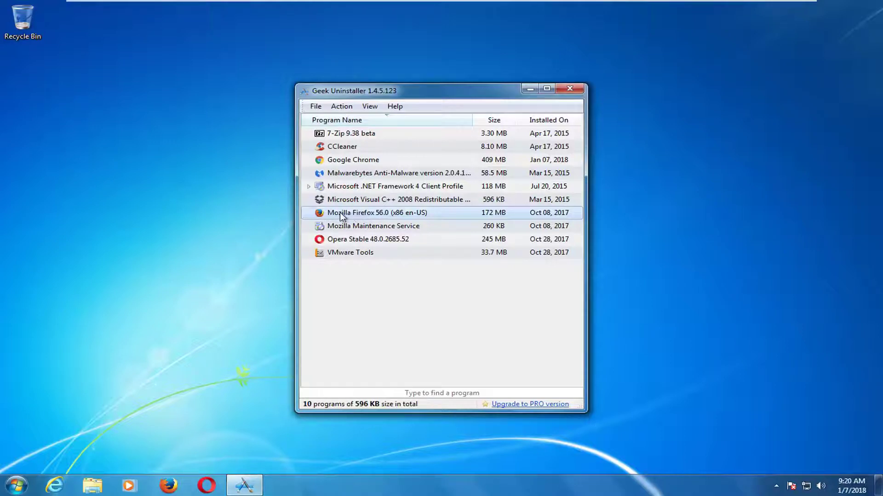
right_click(347, 212)
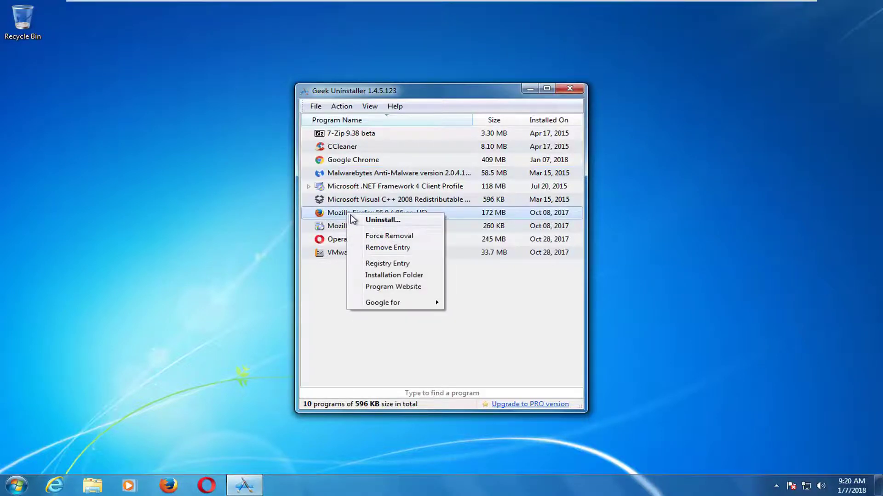
click(384, 239)
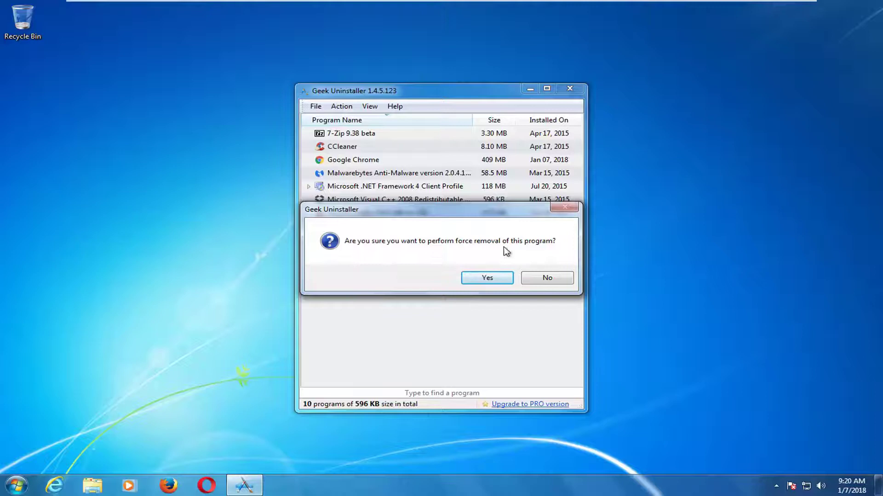
Confirm Firefox force removal, delete its leftover files and registry traces, and close the summary
click(488, 277)
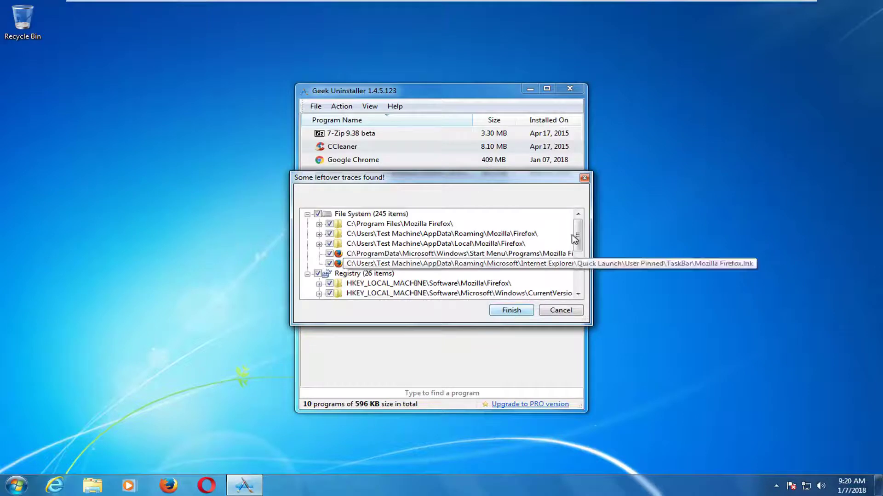
scroll(576, 234, down, 1)
scroll(576, 235, down, 2)
scroll(579, 221, up, 3)
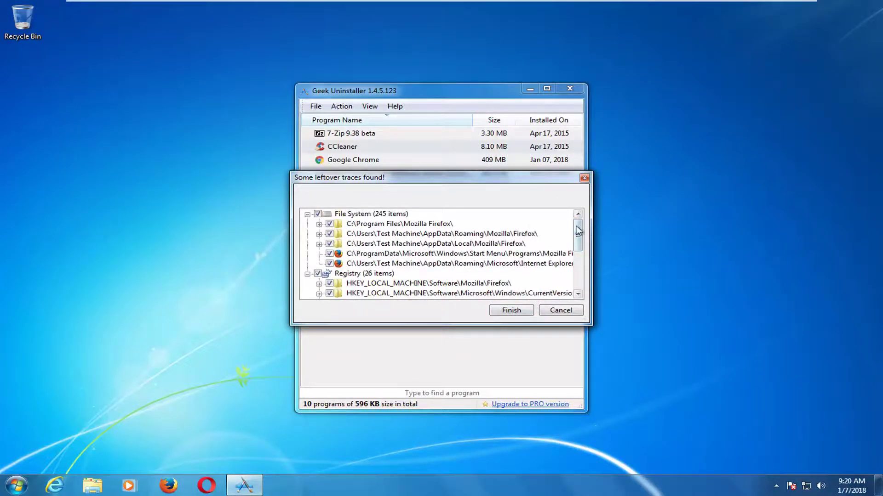
mouse_move(578, 230)
mouse_down()
mouse_move(572, 284)
mouse_move(582, 214)
mouse_up()
scroll(572, 276, down, 5)
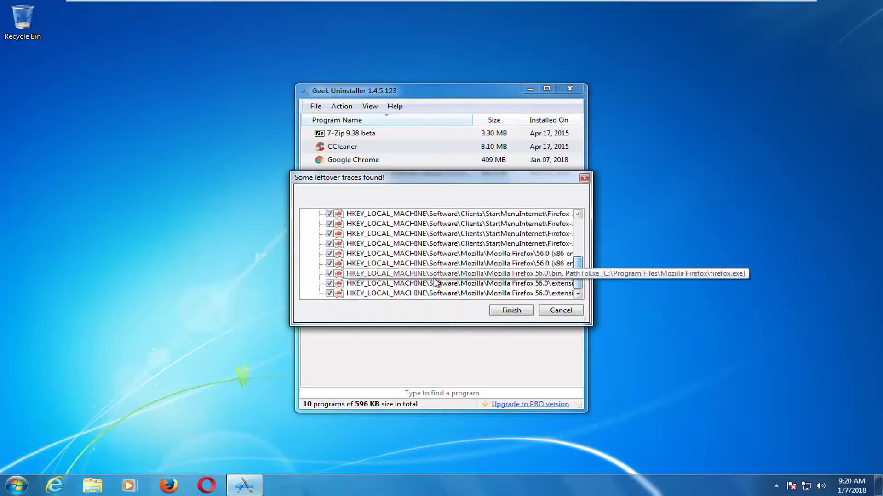
click(511, 312)
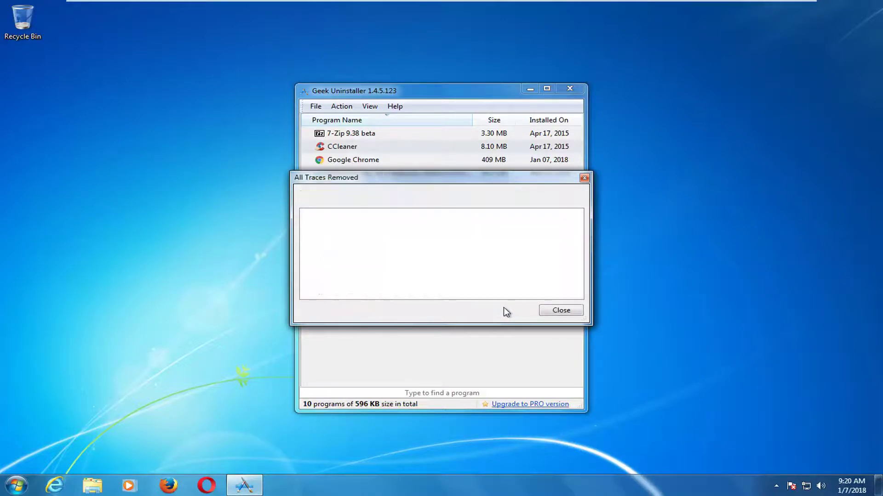
click(561, 312)
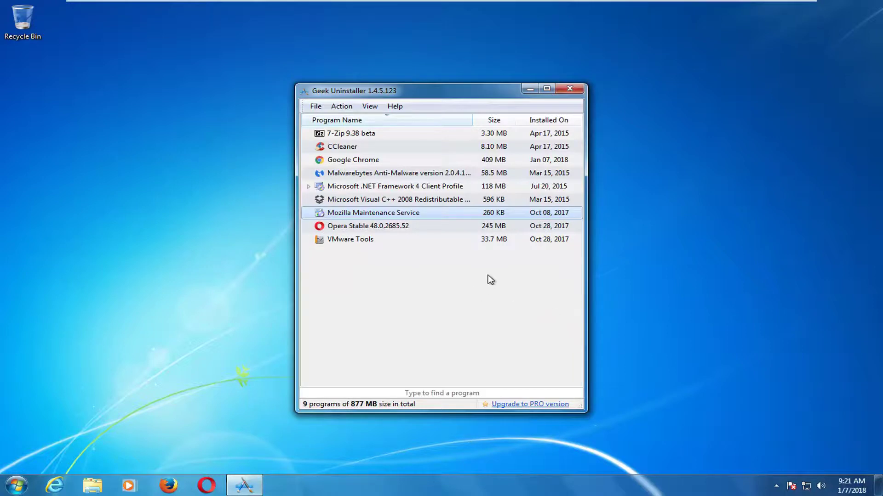
click(168, 485)
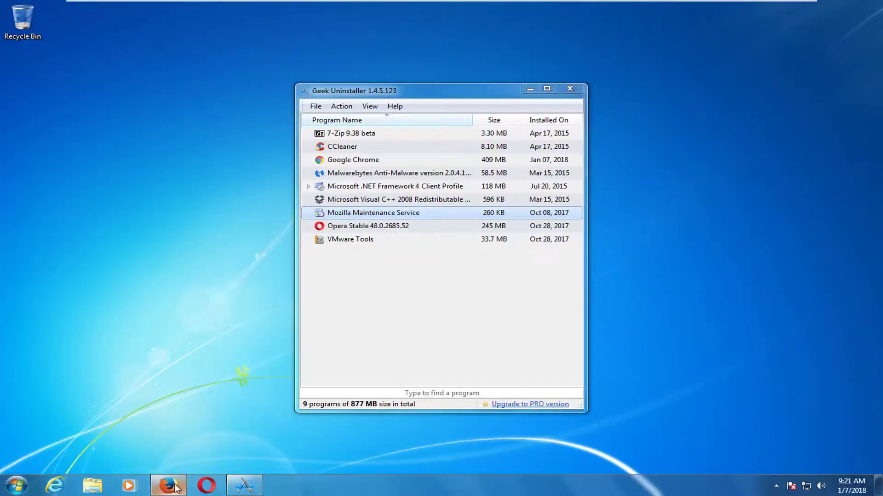
click(508, 251)
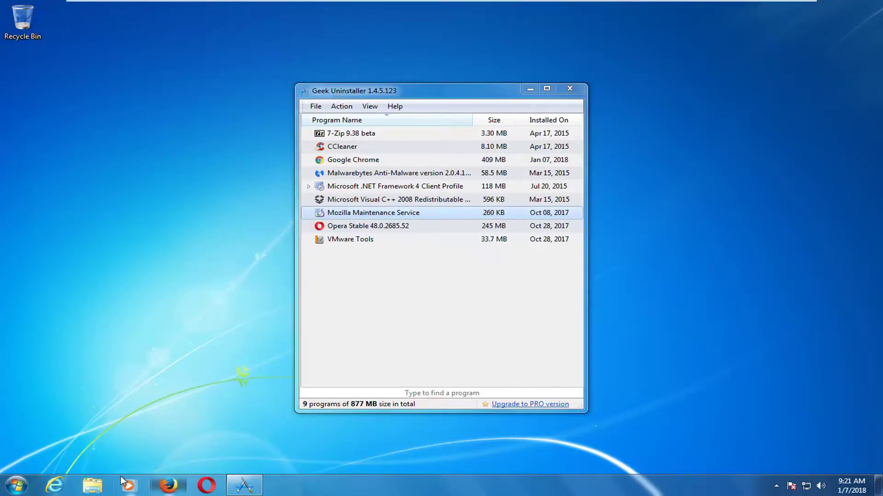
click(14, 483)
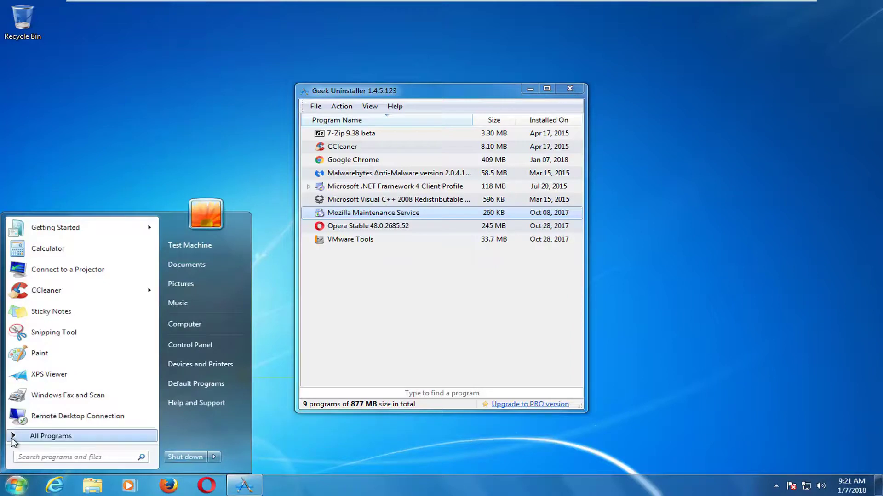
text(firefox)
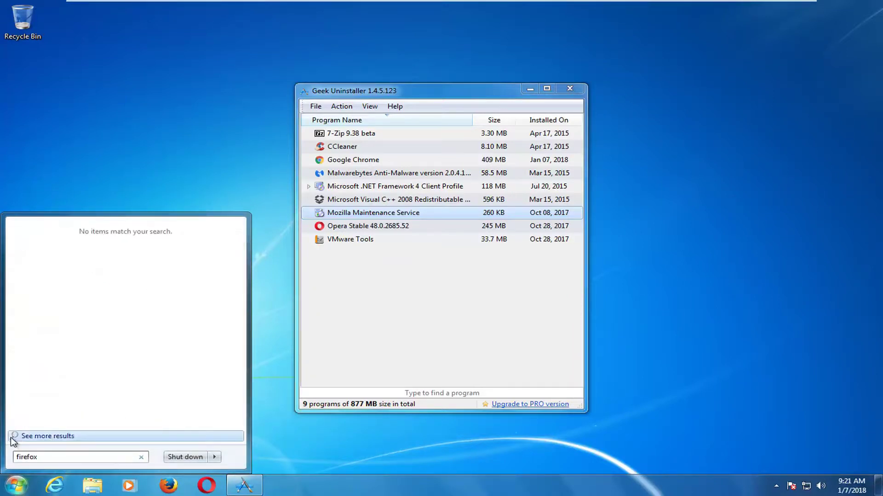
click(74, 191)
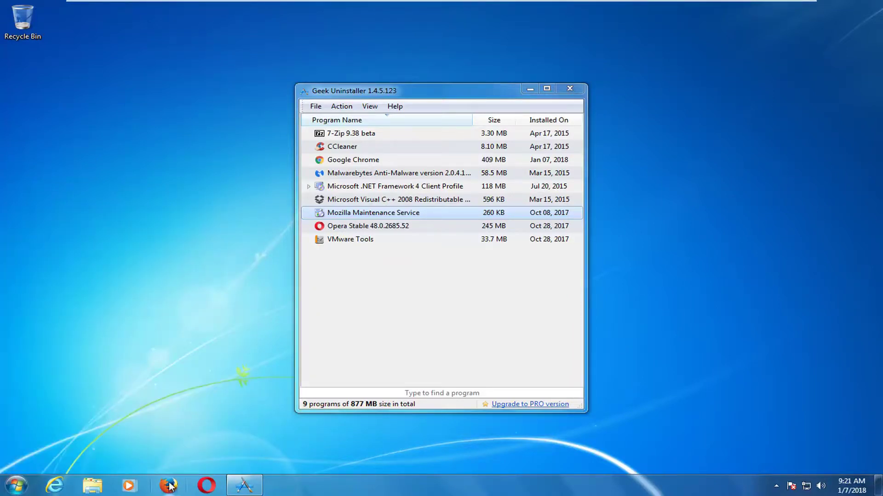